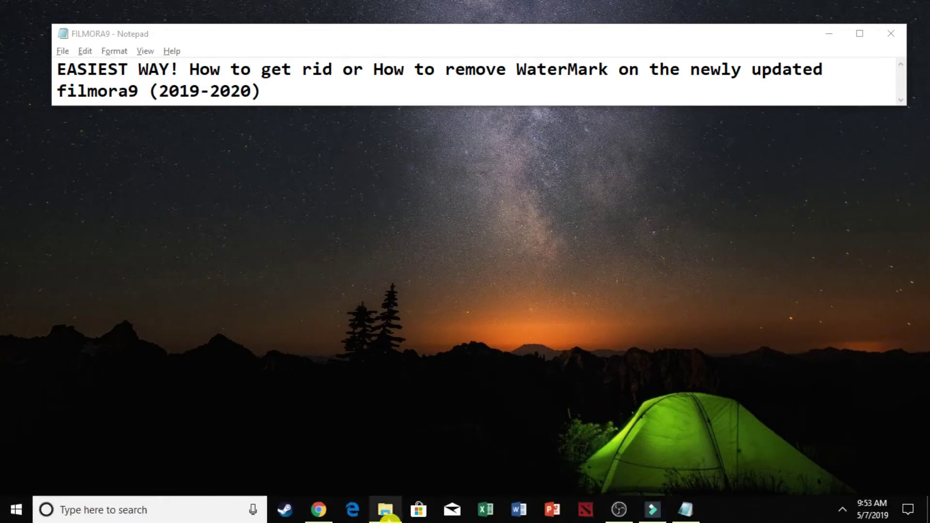
# Play My Video from the Filmora 9 Output folder, skip to about its midpoint to check for the watermark, and close it.
pyautogui.click(387, 513)
pyautogui.doubleClick(562, 154)
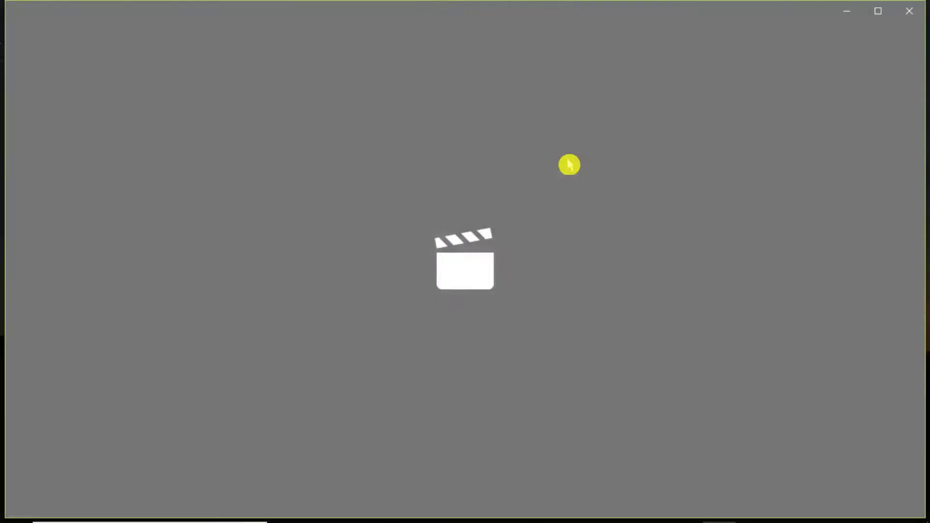
pyautogui.moveTo(37, 462); pyautogui.dragTo(482, 450)
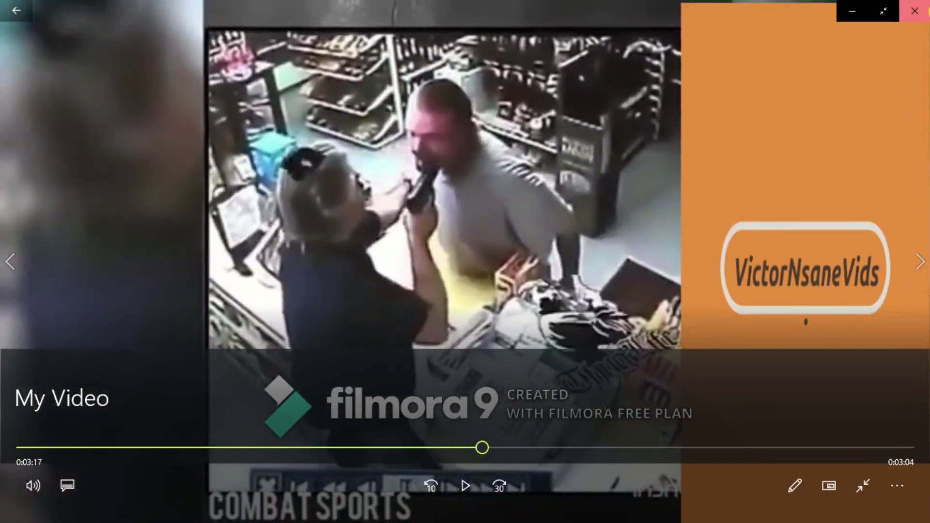
pyautogui.click(923, 11)
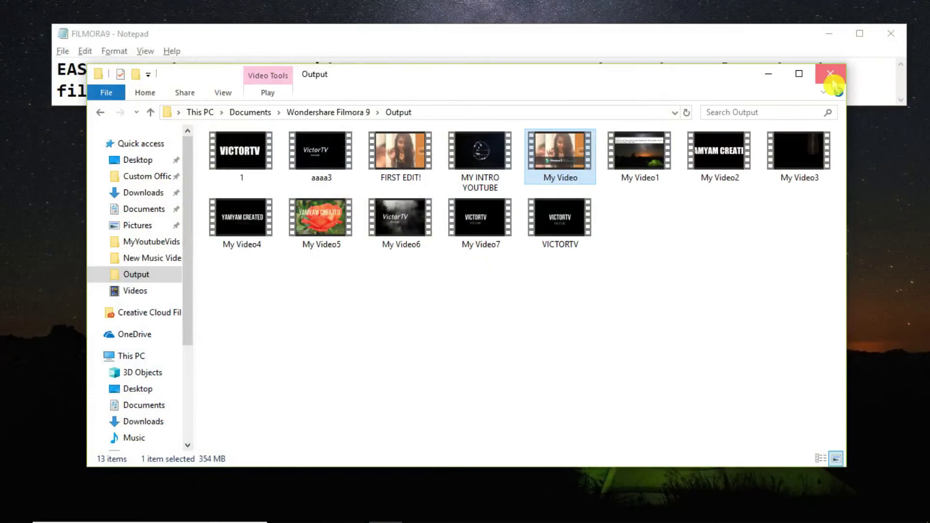
pyautogui.click(830, 74)
pyautogui.click(757, 228)
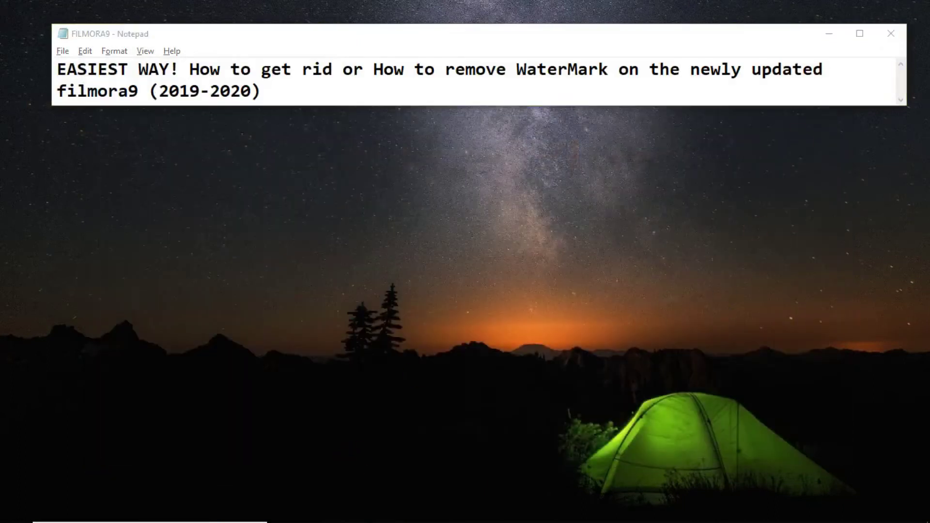
# Switch to Wondershare Filmora9 and view its Offline Activation dialog, closing it without changes.
pyautogui.click(658, 509)
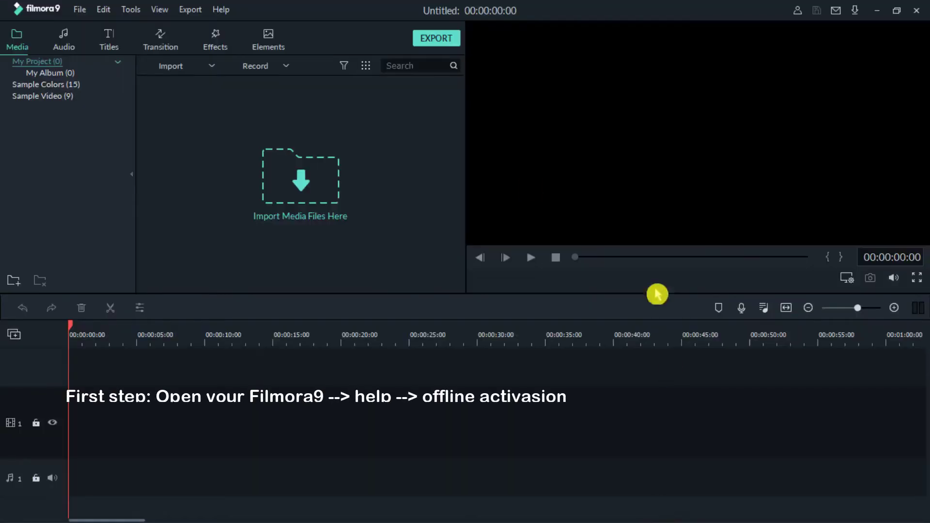
pyautogui.click(221, 9)
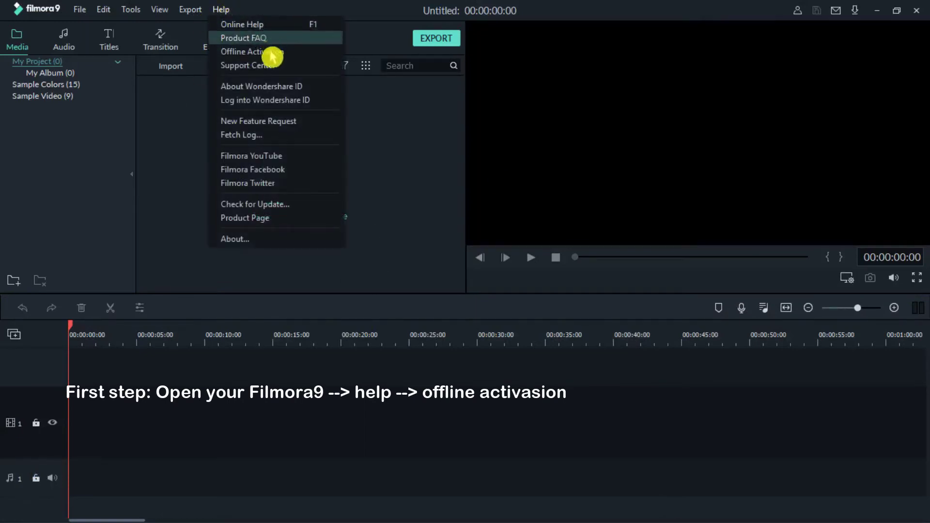
pyautogui.click(219, 54)
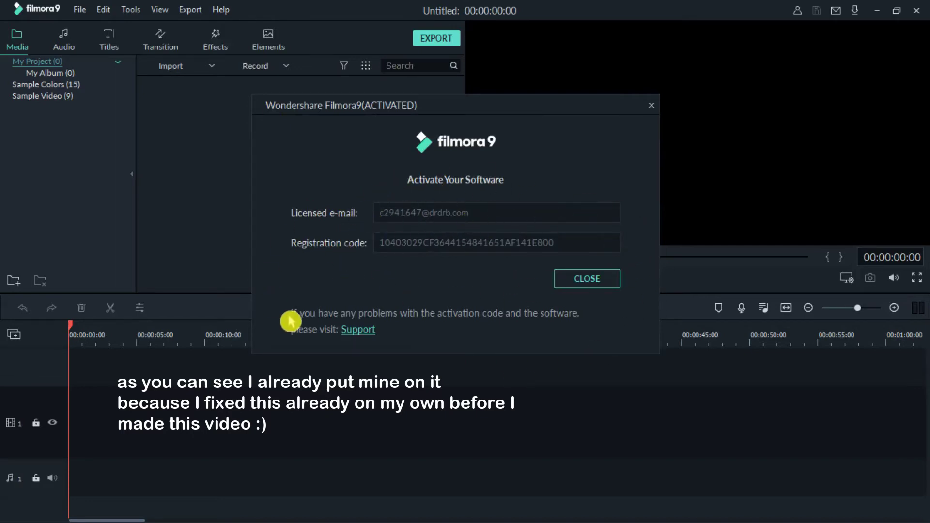
pyautogui.click(651, 105)
# Switch to Google Chrome and search the web for "wondershare filmora registration code key and email".
pyautogui.hotkey('alt', 'Tab')
pyautogui.press('Tab')
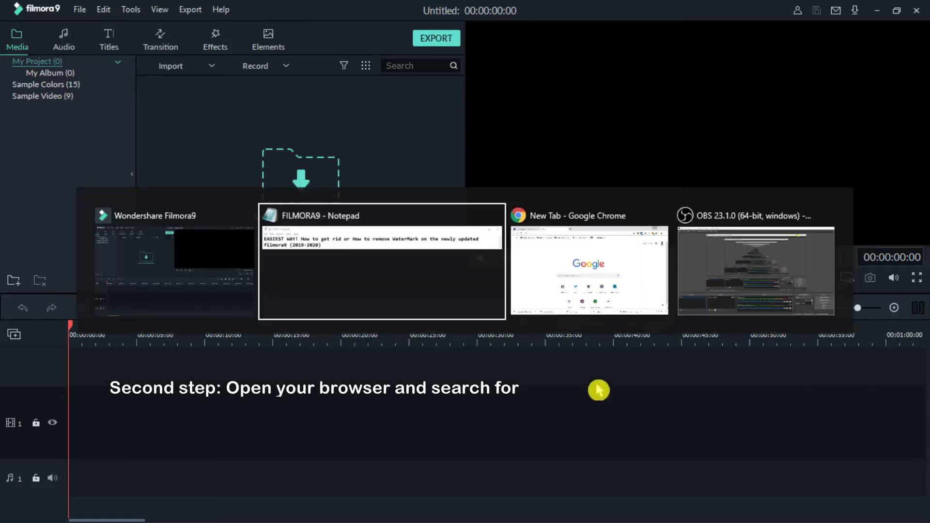
pyautogui.write('wo')
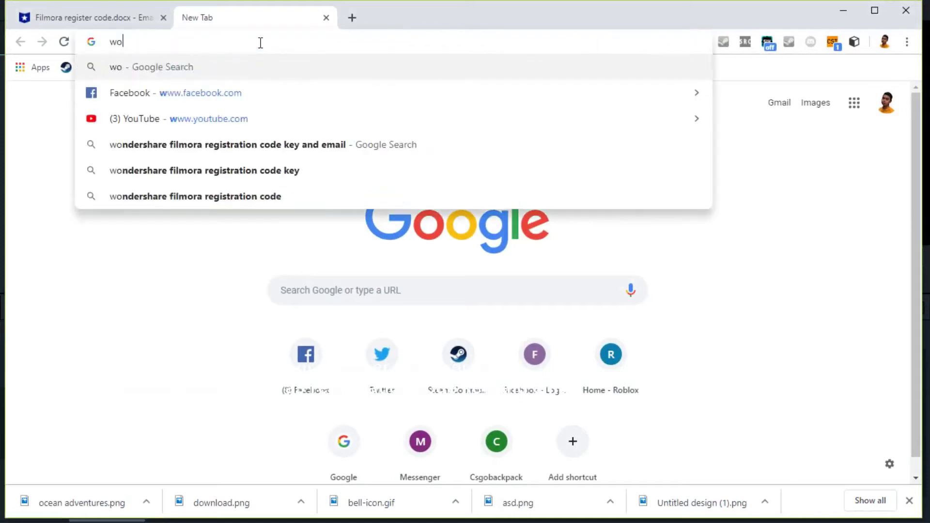
pyautogui.write('ndershare filmora')
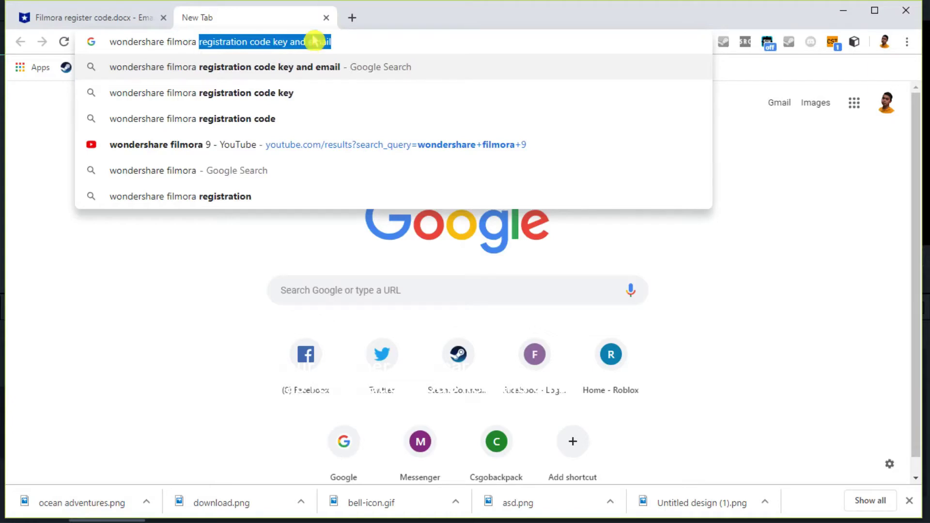
pyautogui.press('Return')
# Open the Course Hero page "Filmora register code.docx" from the search results.
pyautogui.scroll(-1, 318, 315)
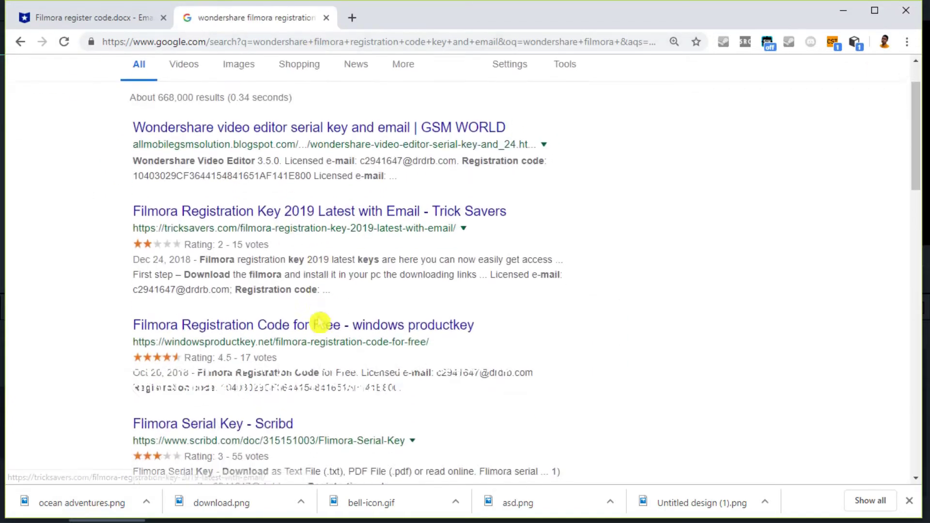
pyautogui.scroll(-3, 320, 322)
pyautogui.click(183, 394)
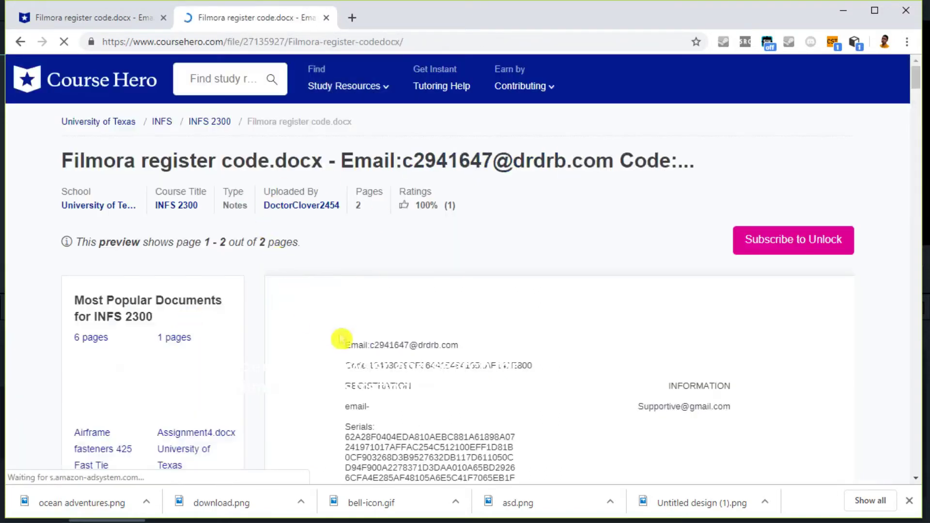
# Highlight the licensed e-mail and the registration code in the Course Hero document preview.
pyautogui.scroll(-3, 450, 290)
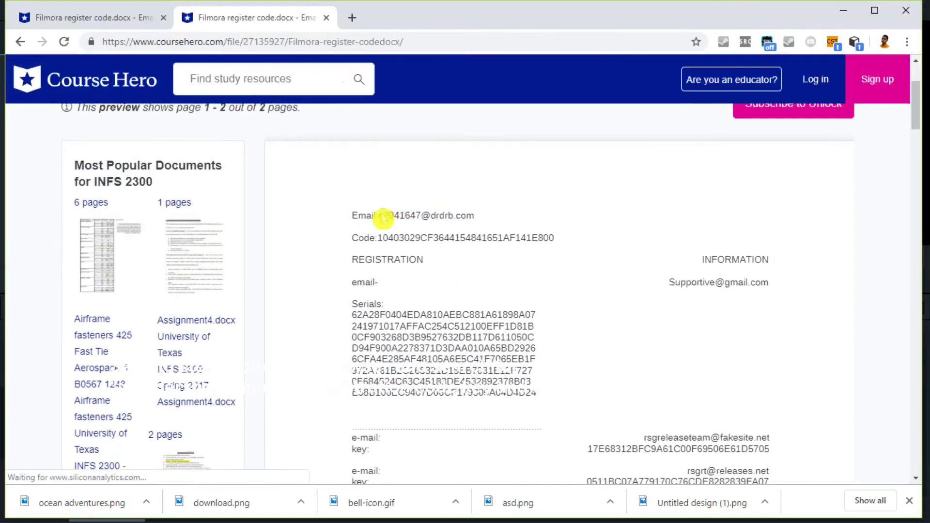
pyautogui.moveTo(381, 215); pyautogui.dragTo(450, 217)
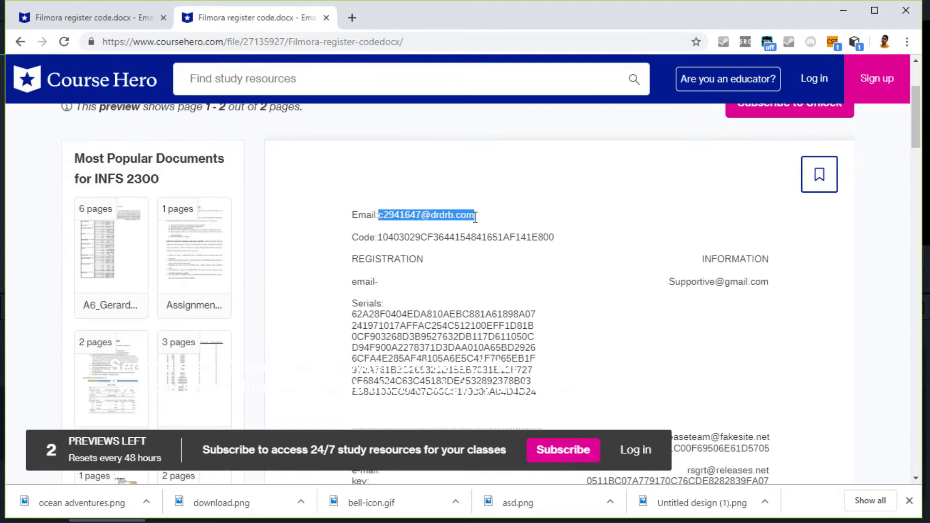
pyautogui.click(381, 238)
pyautogui.moveTo(397, 238); pyautogui.dragTo(552, 241)
pyautogui.click(547, 236)
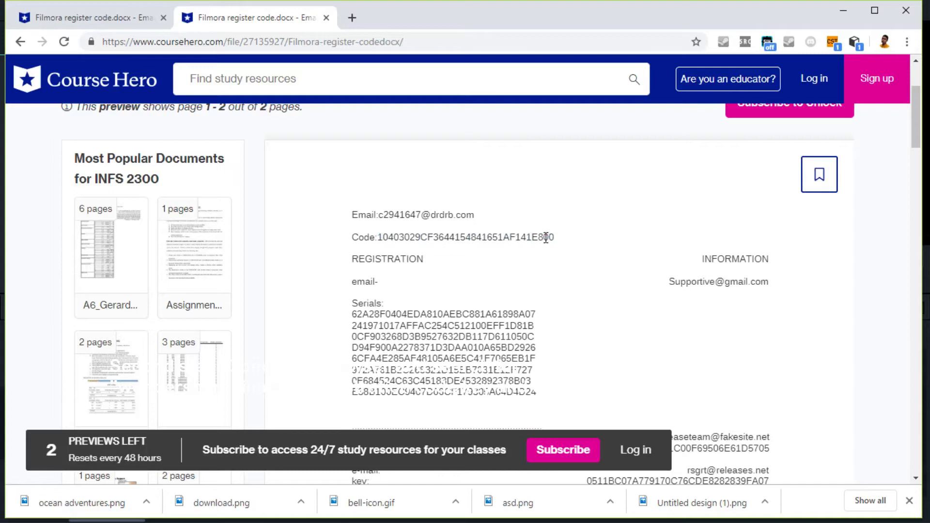
# Return to Filmora9, review the licensed e-mail and registration code fields in Offline Activation, and minimize the program.
pyautogui.click(851, 18)
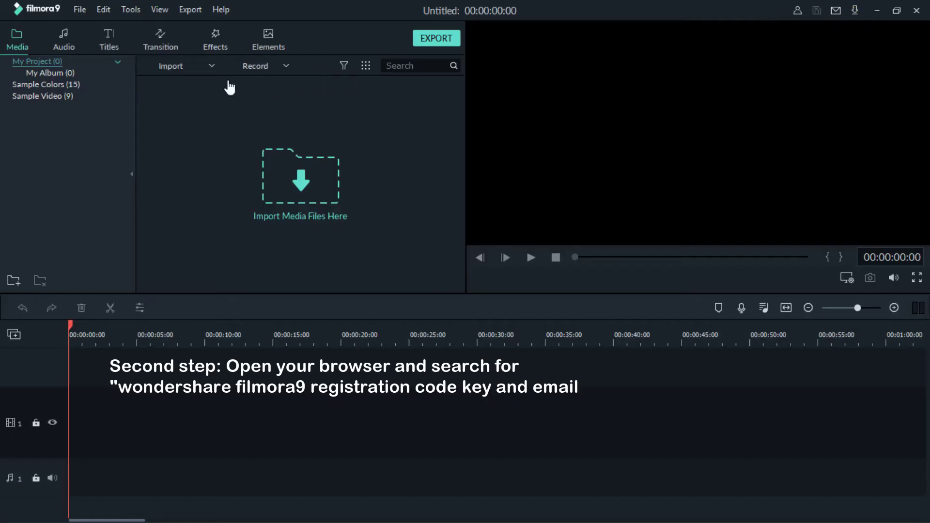
pyautogui.click(221, 10)
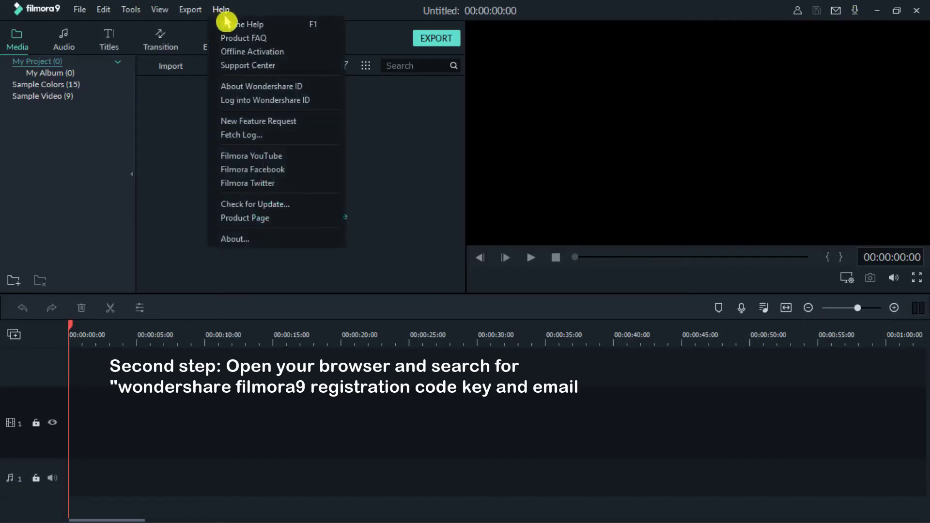
pyautogui.click(266, 54)
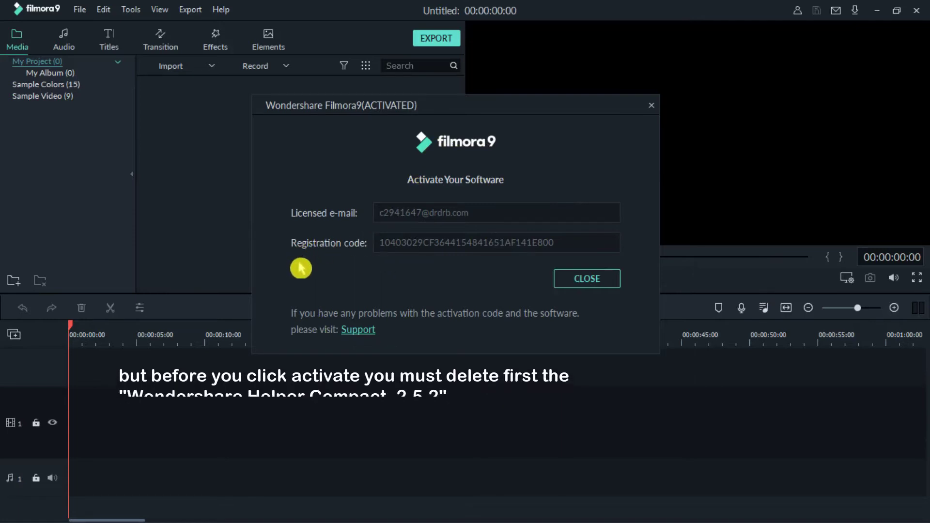
pyautogui.click(652, 105)
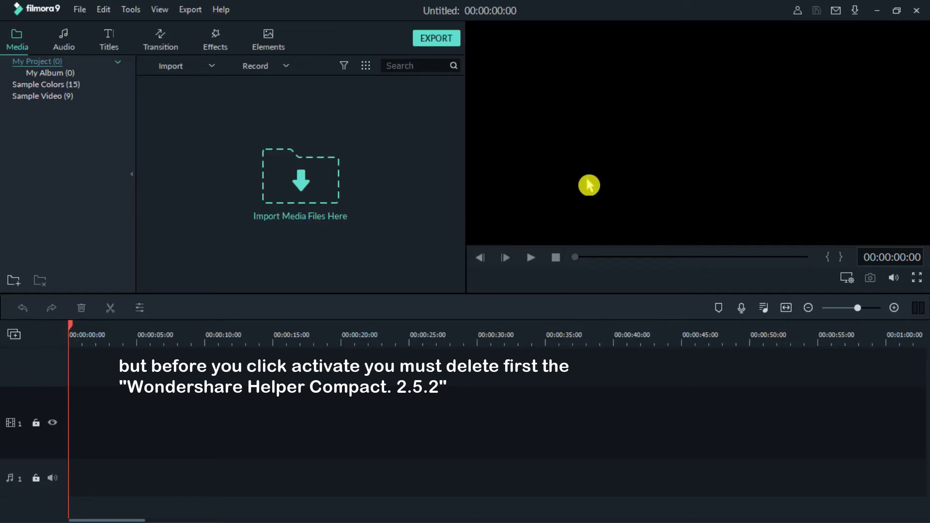
pyautogui.click(879, 11)
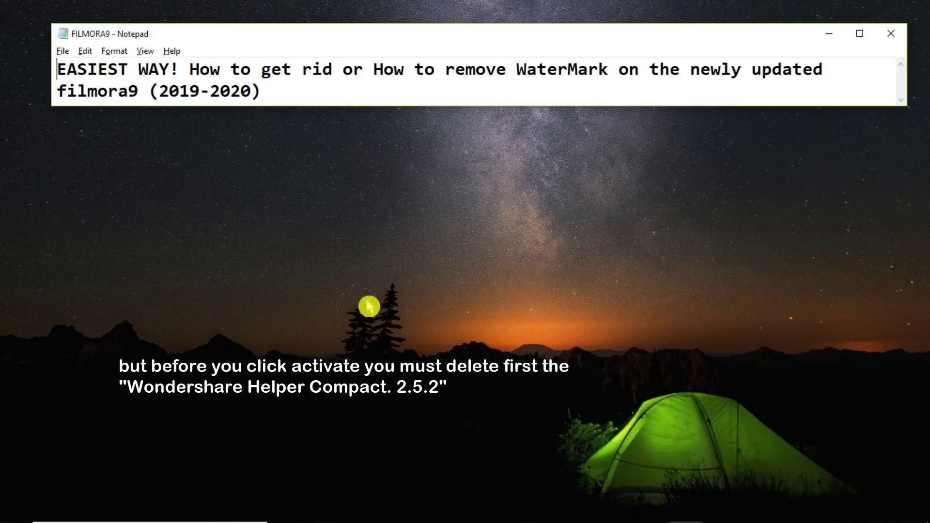
pyautogui.click(17, 509)
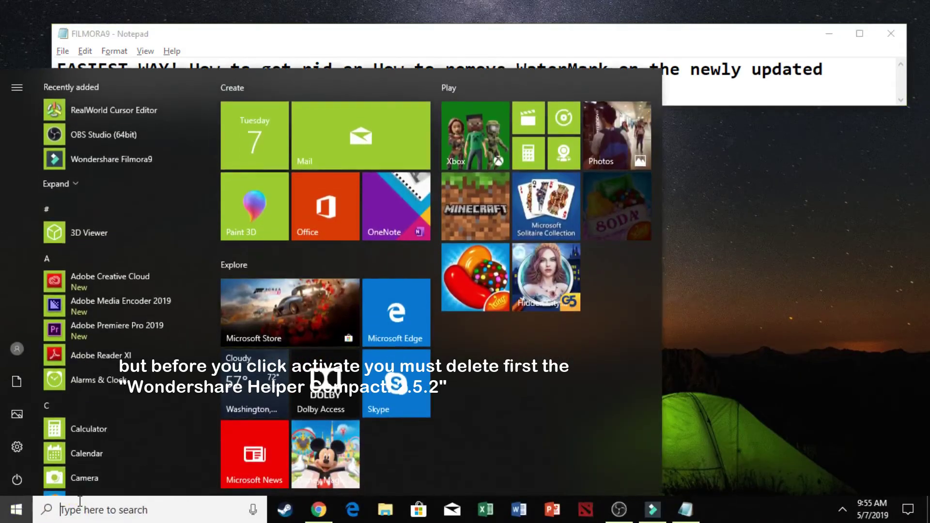
pyautogui.click(73, 508)
pyautogui.write('wondershare')
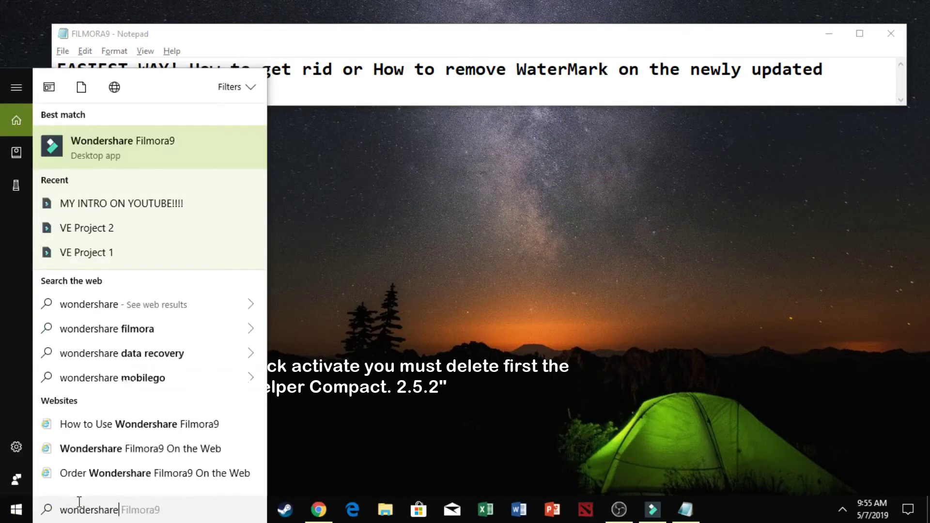
pyautogui.write(' filmora9')
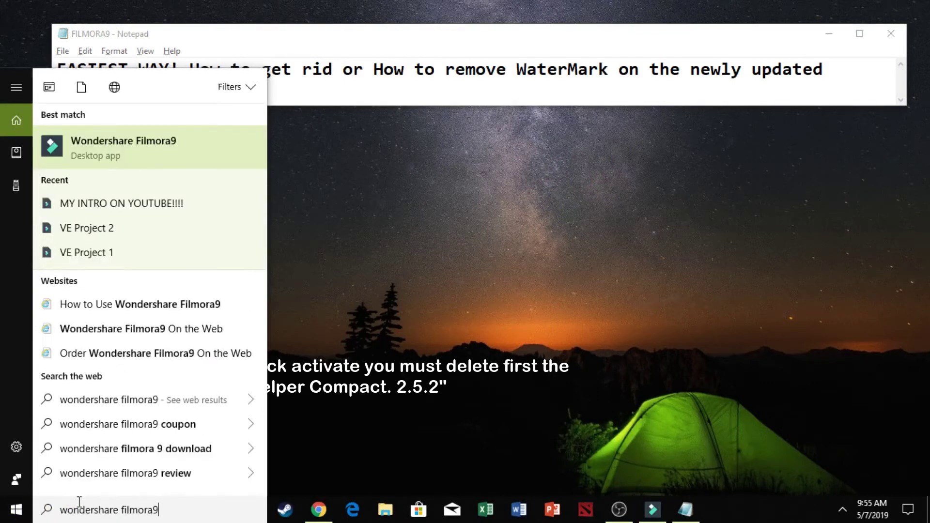
pyautogui.click(133, 150)
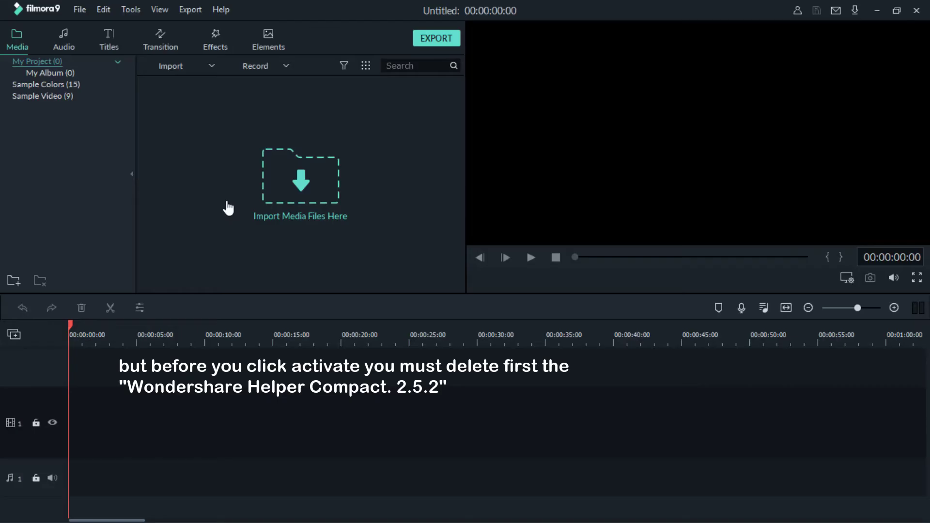
pyautogui.click(877, 14)
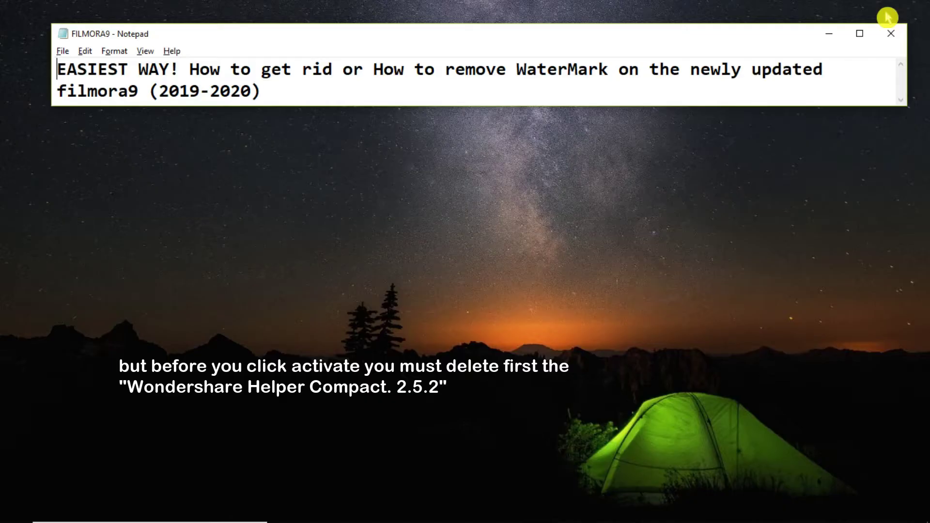
# Search Windows for "wondershare filmora9", open Programs and Features through its uninstall option, and check the installed programs for Wondershare entries.
pyautogui.click(145, 512)
pyautogui.write('w')
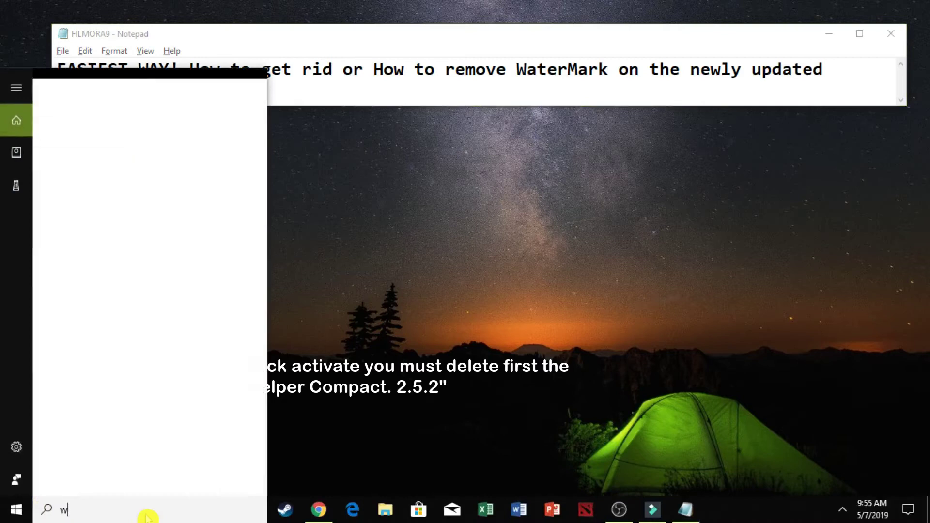
pyautogui.write('ondershare filmor')
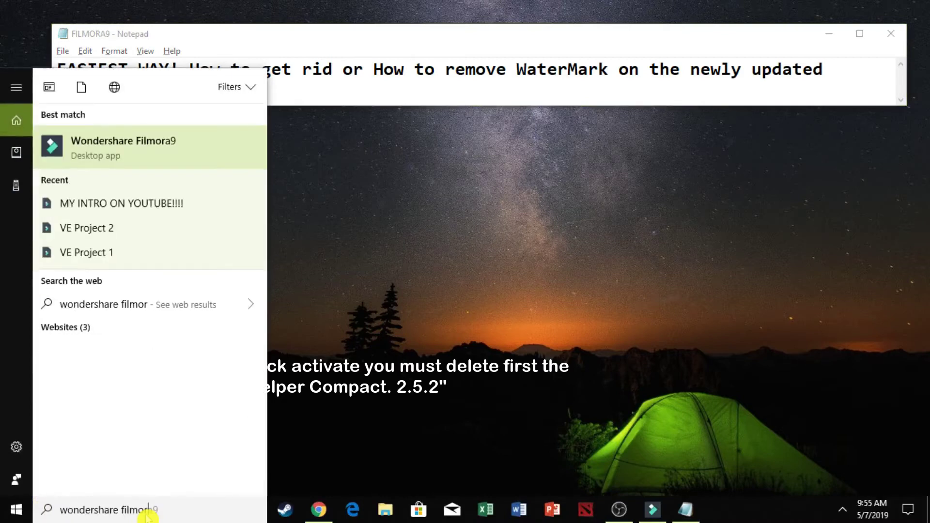
pyautogui.write('a9')
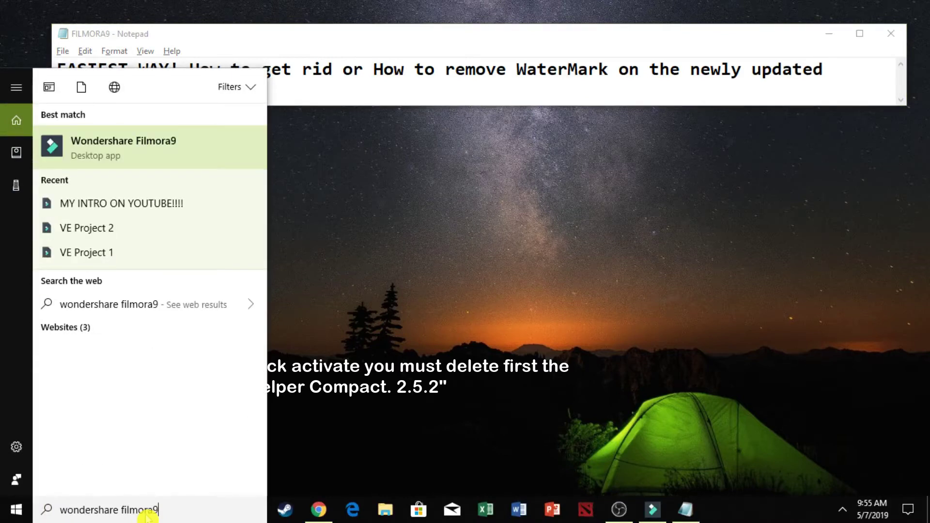
pyautogui.rightClick(134, 164)
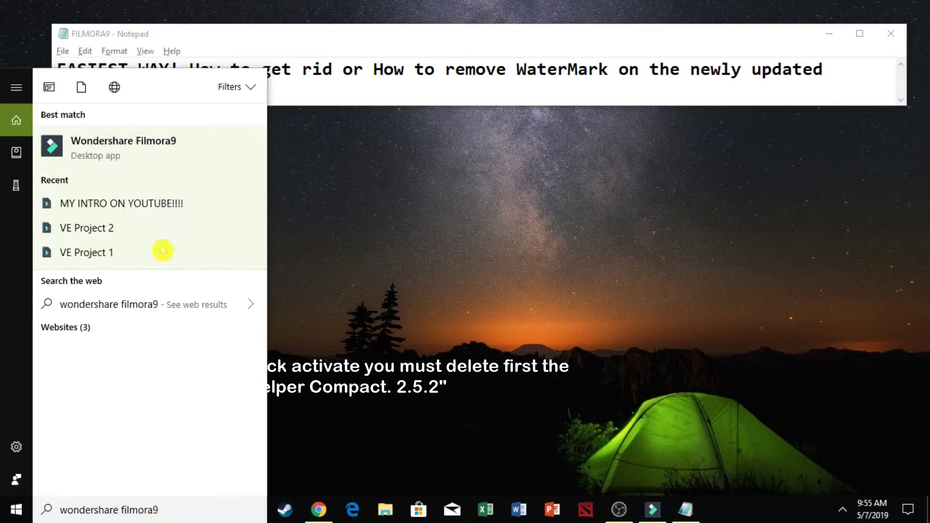
pyautogui.click(162, 250)
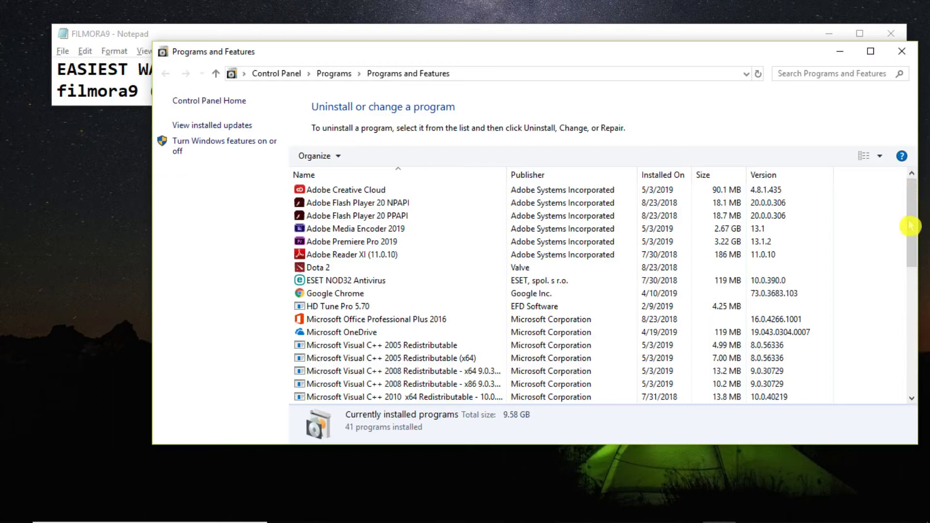
pyautogui.scroll(-8, 913, 253)
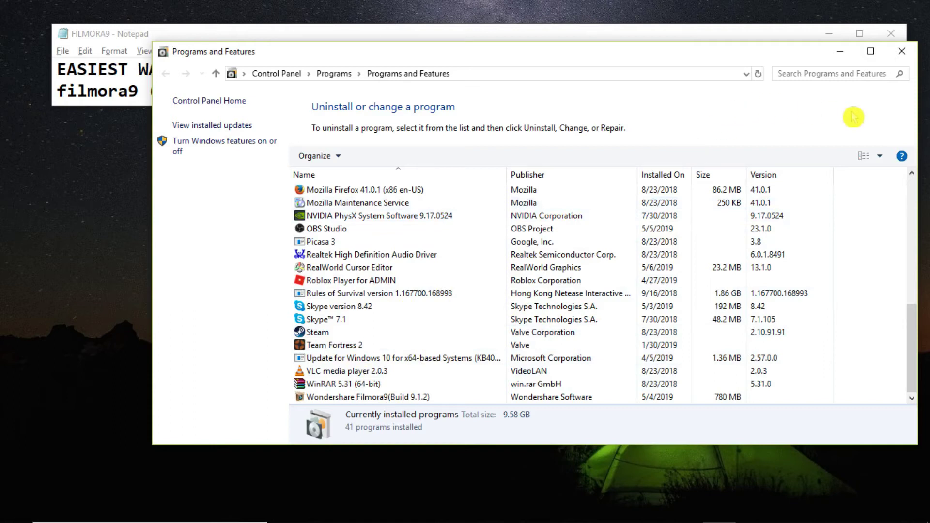
pyautogui.click(900, 60)
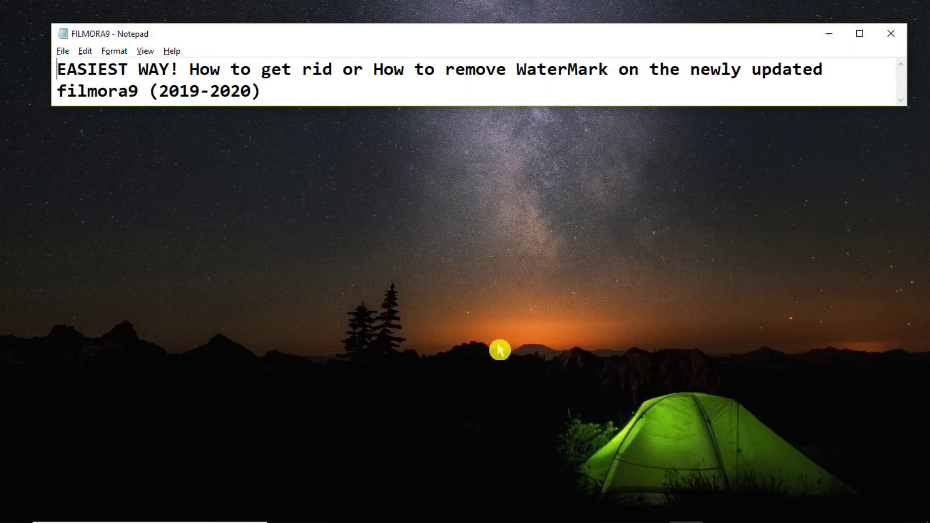
# Switch to Filmora9, check the activation details under Offline Activation, close the dialog and minimize the program.
pyautogui.moveTo(684, 520)
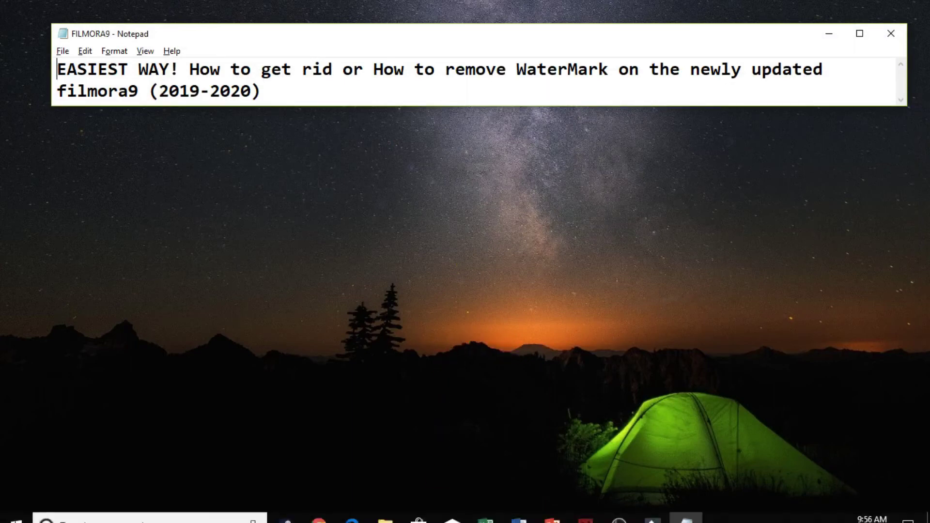
pyautogui.click(662, 508)
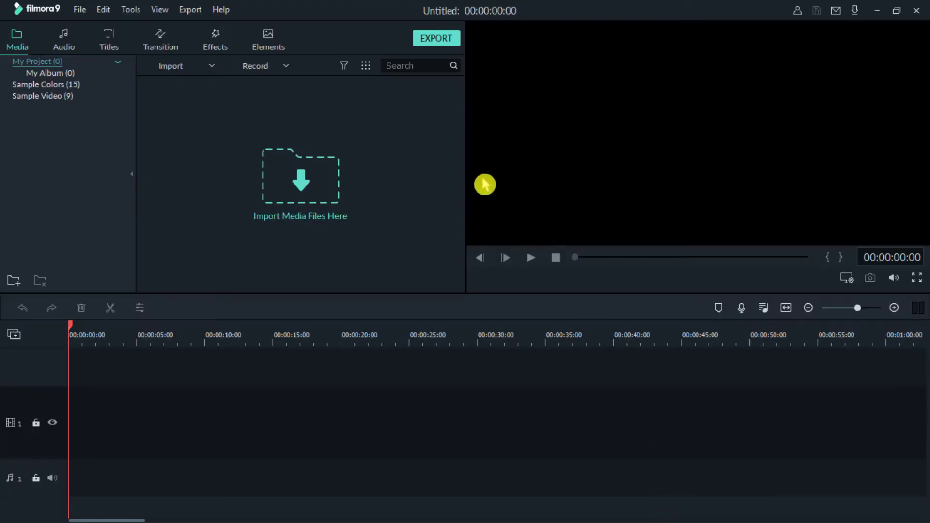
pyautogui.click(222, 11)
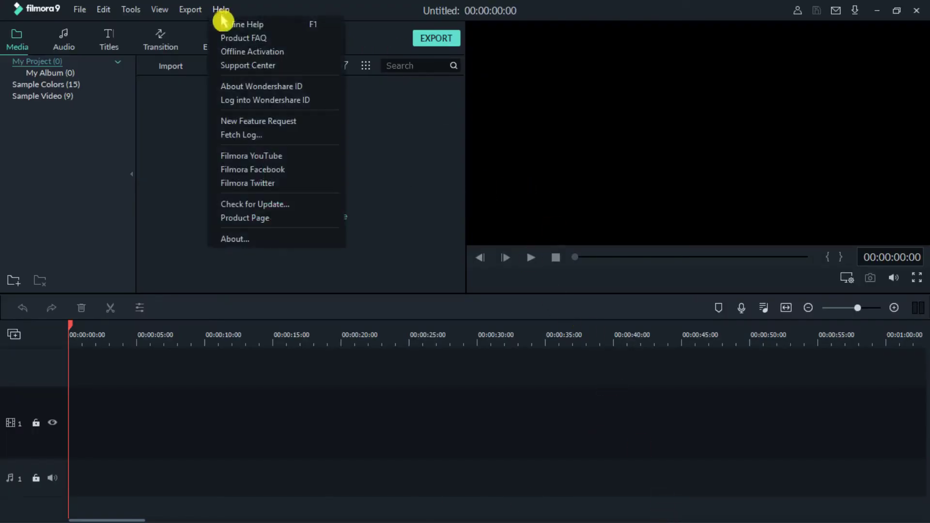
pyautogui.click(247, 53)
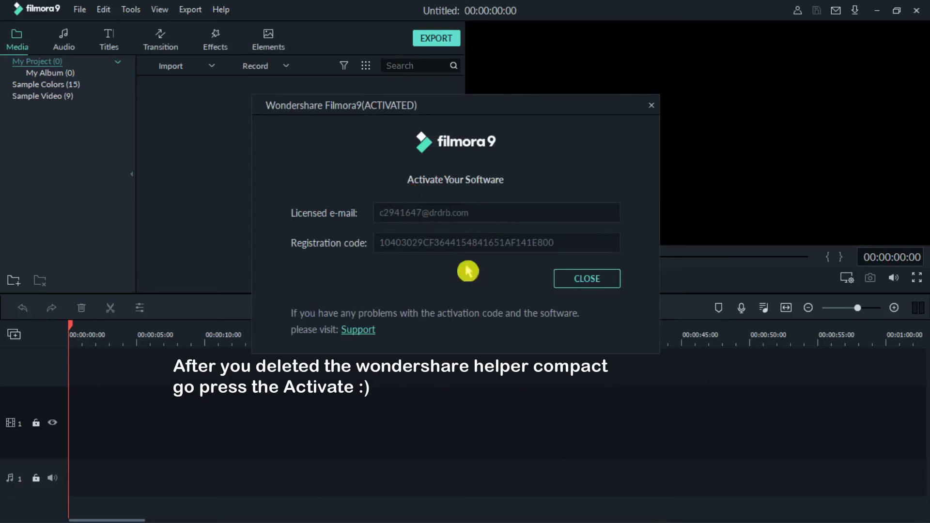
pyautogui.click(652, 105)
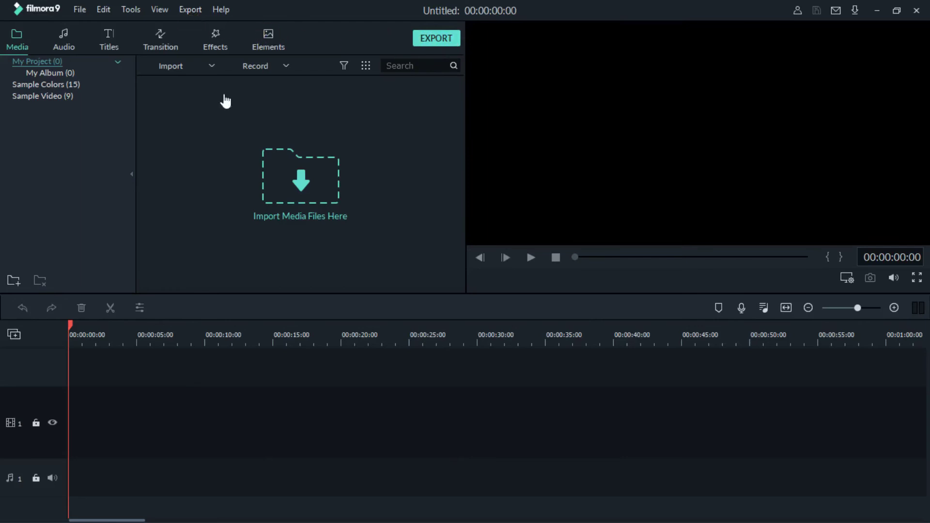
pyautogui.click(882, 17)
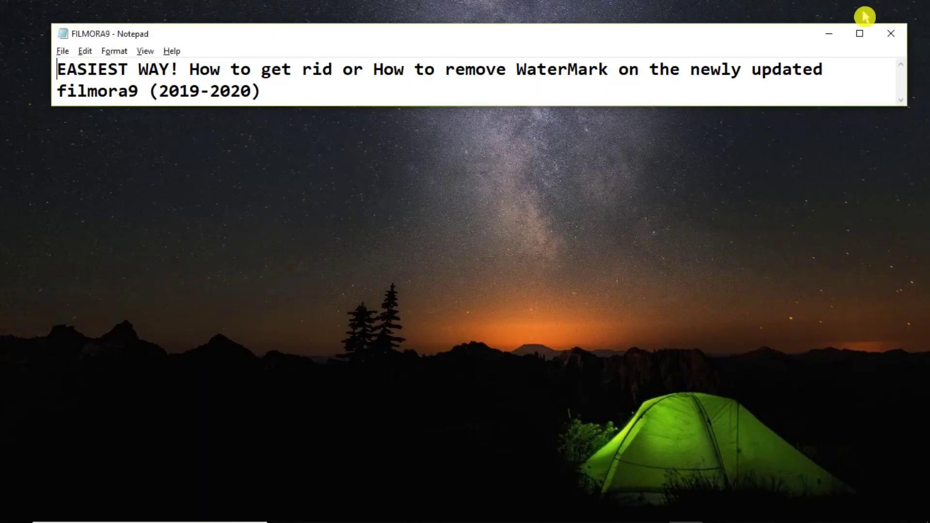
# Open the Wondershare Filmora 9 Output folder in File Explorer.
pyautogui.click(385, 509)
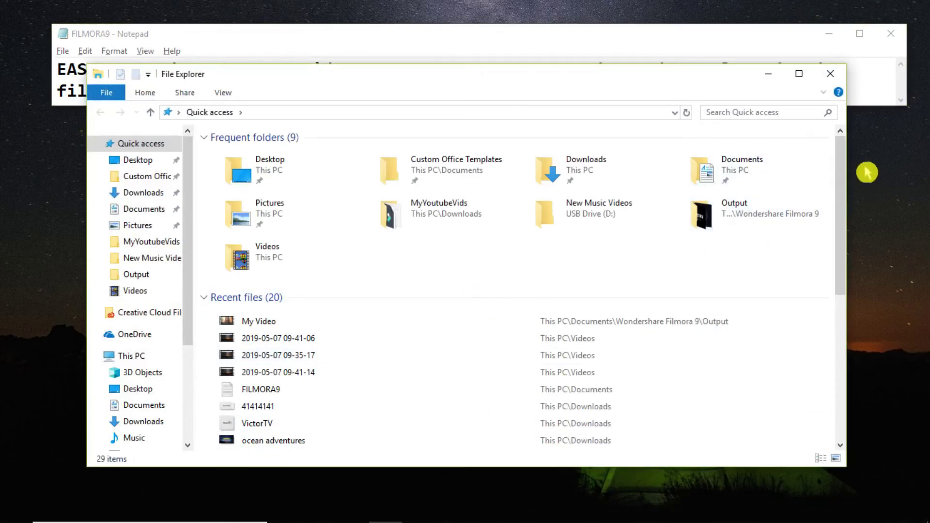
pyautogui.moveTo(831, 150); pyautogui.dragTo(828, 286)
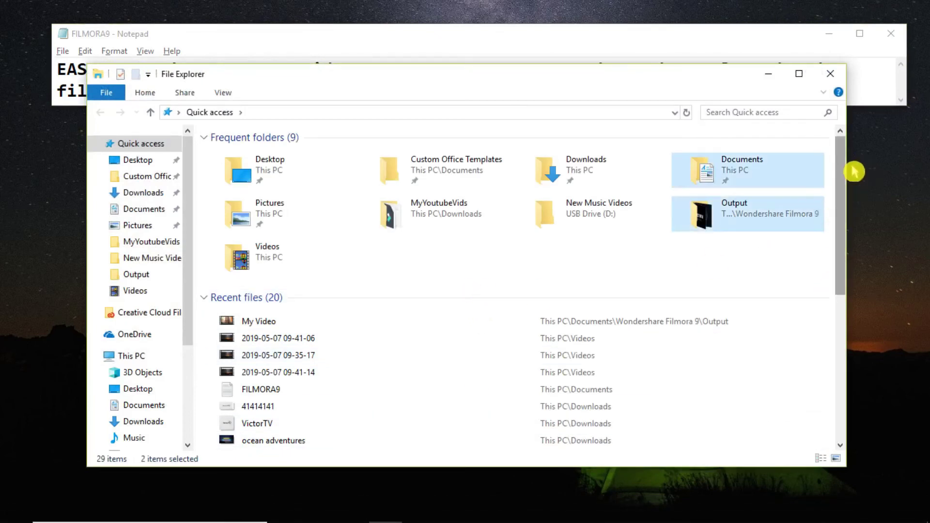
pyautogui.click(789, 257)
pyautogui.moveTo(852, 153); pyautogui.dragTo(837, 276)
pyautogui.scroll(8, 335, 334)
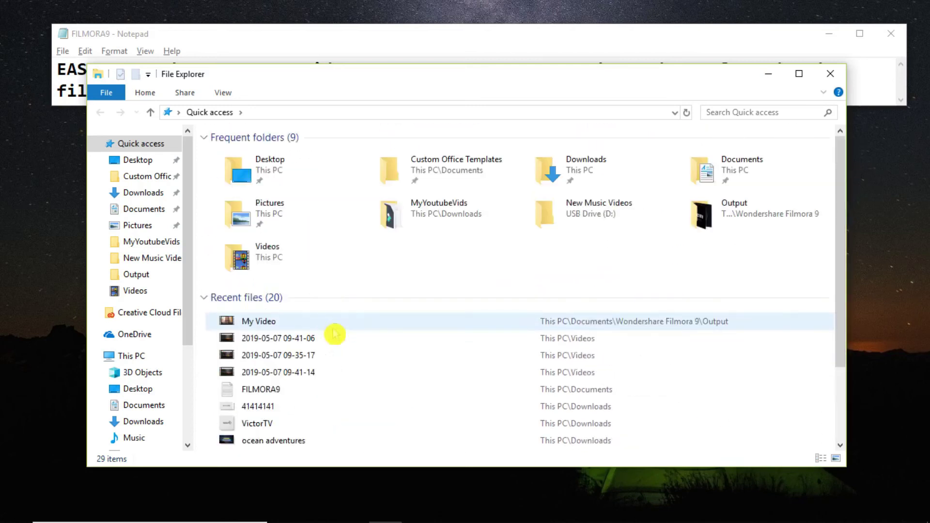
pyautogui.click(149, 283)
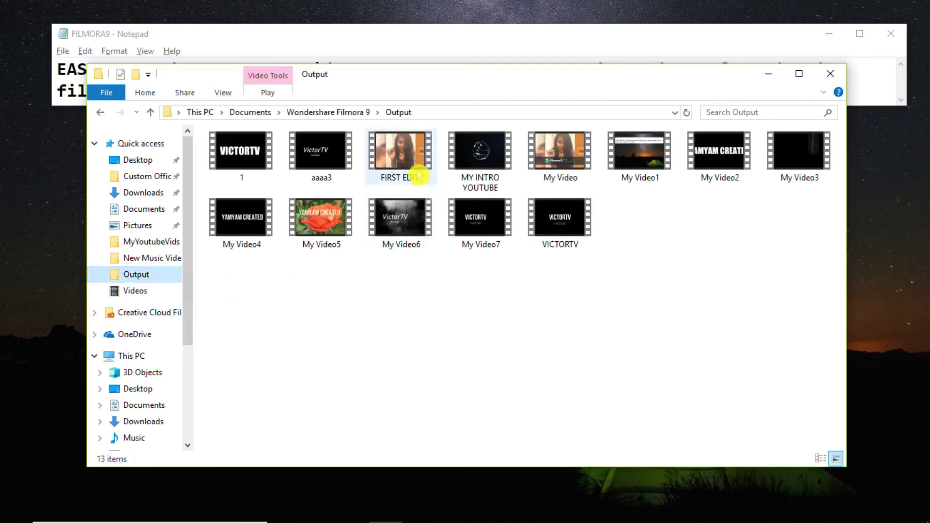
# Play the exported video "FIRST EDIT!", pause it at about 0:03:23 to check for a watermark, and close the player and the folder.
pyautogui.doubleClick(418, 174)
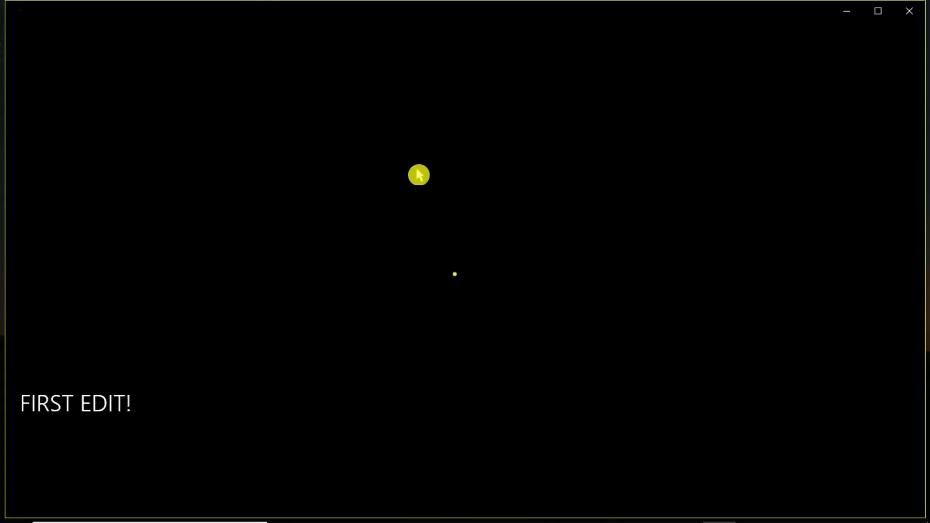
pyautogui.moveTo(33, 454); pyautogui.dragTo(499, 448)
pyautogui.click(466, 486)
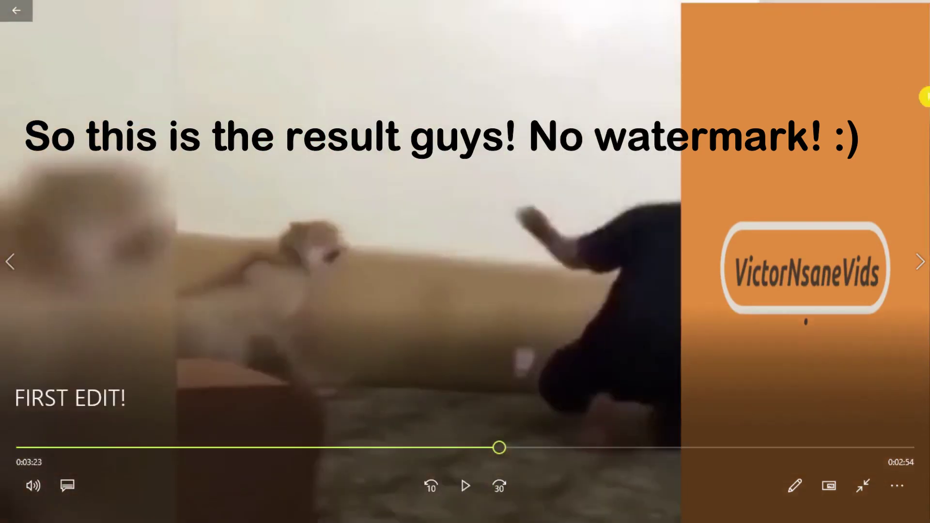
pyautogui.click(918, 8)
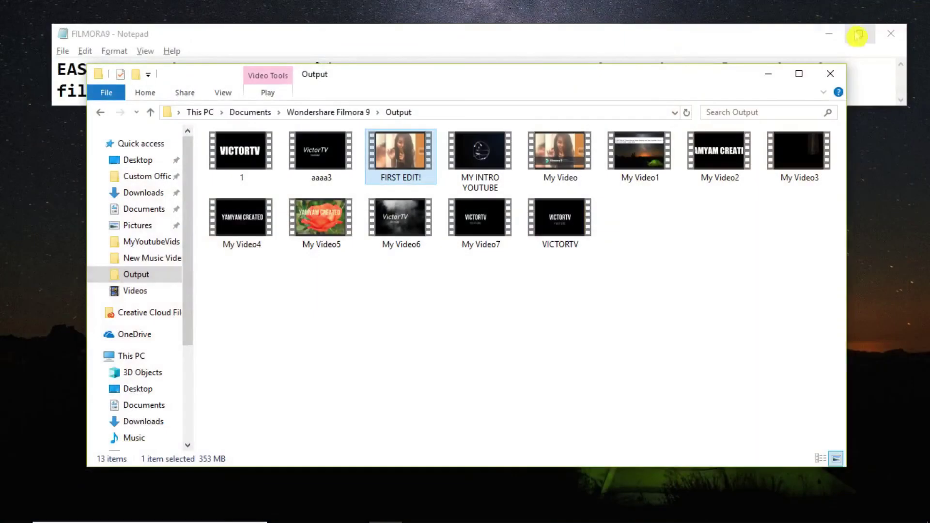
pyautogui.click(831, 73)
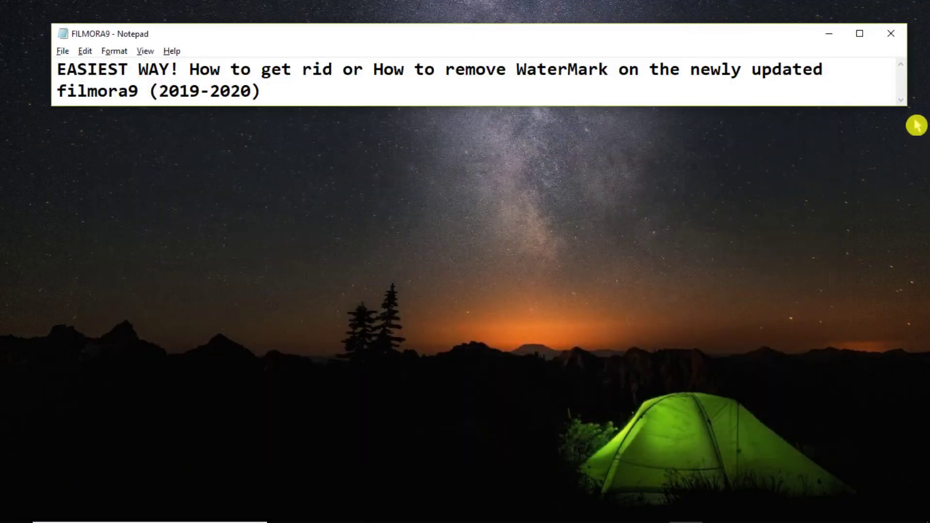